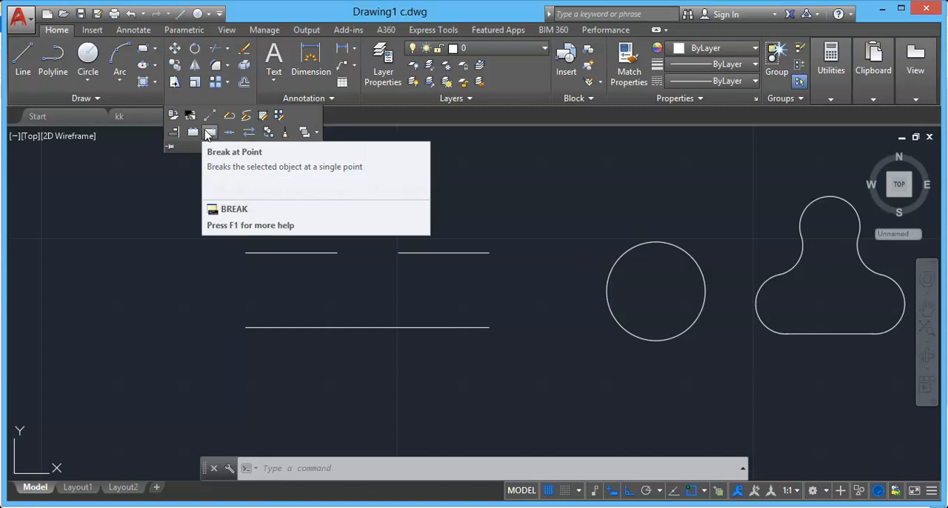
# Split the lower horizontal line into two segments at its midpoint with Break at Point.
pyautogui.click(208, 133)
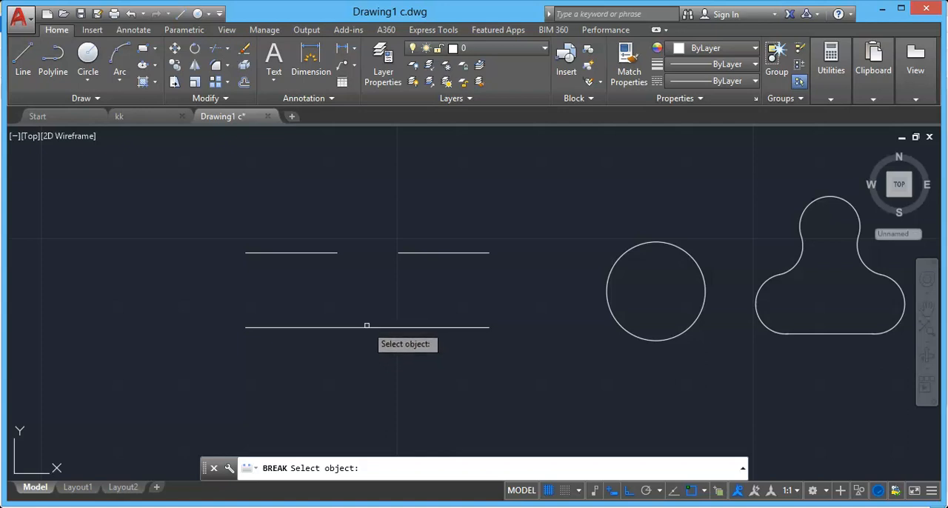
pyautogui.click(366, 327)
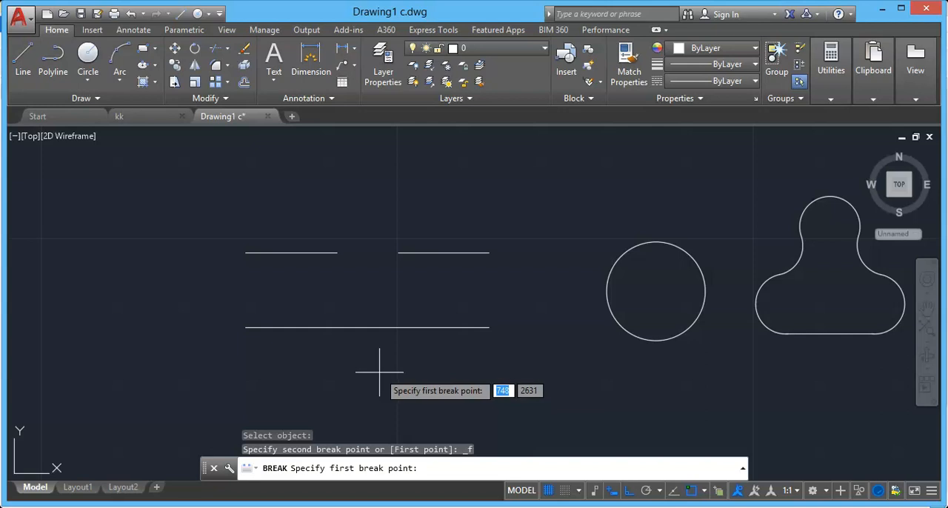
pyautogui.click(369, 328)
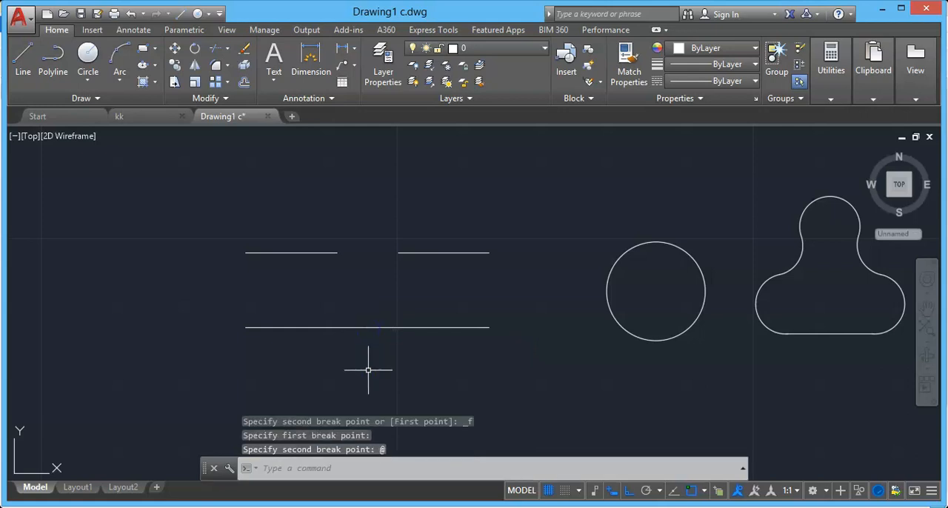
# Move the left half of the split line straight down by its midpoint grip, and undo both the move and the break.
pyautogui.click(300, 327)
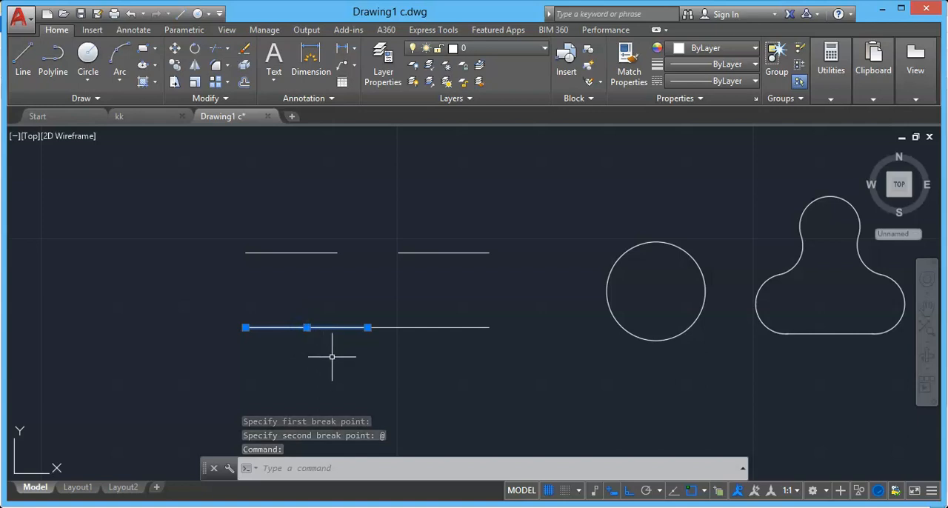
pyautogui.click(306, 328)
pyautogui.click(307, 367)
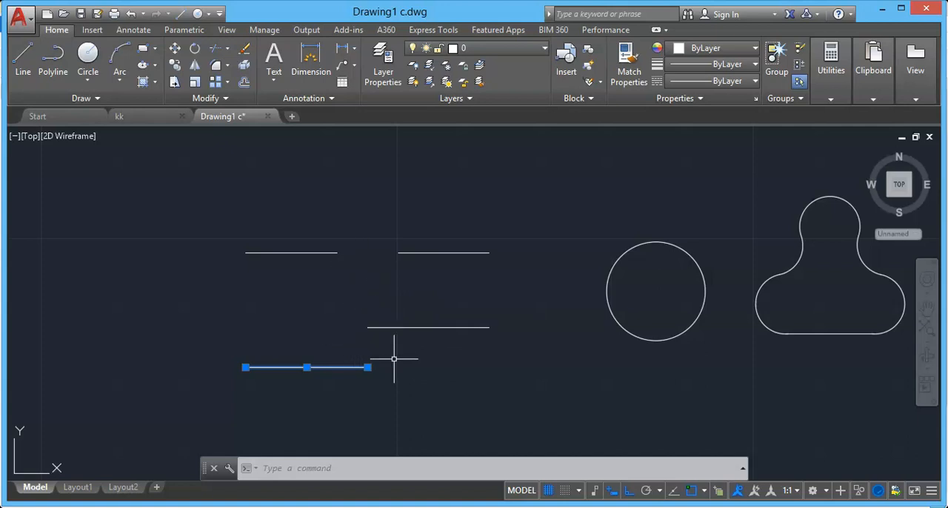
pyautogui.hotkey('ctrl', 'z')
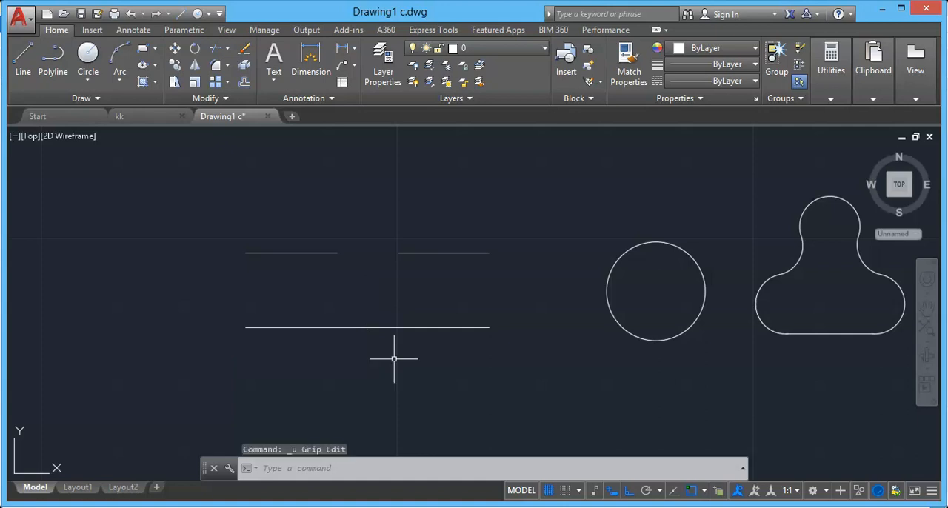
pyautogui.hotkey('ctrl', 'z')
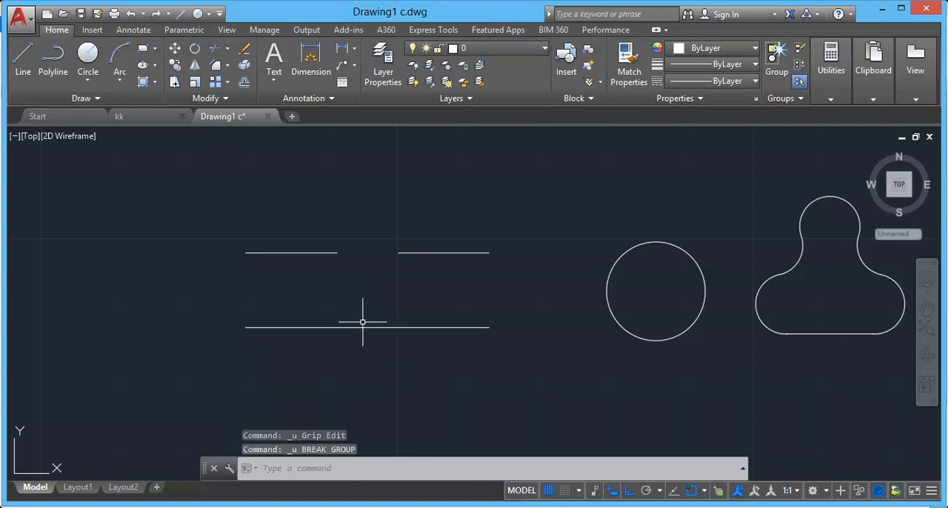
# Break the lower line between a point about a quarter along it and its midpoint using the First point option, and undo the break.
pyautogui.click(206, 99)
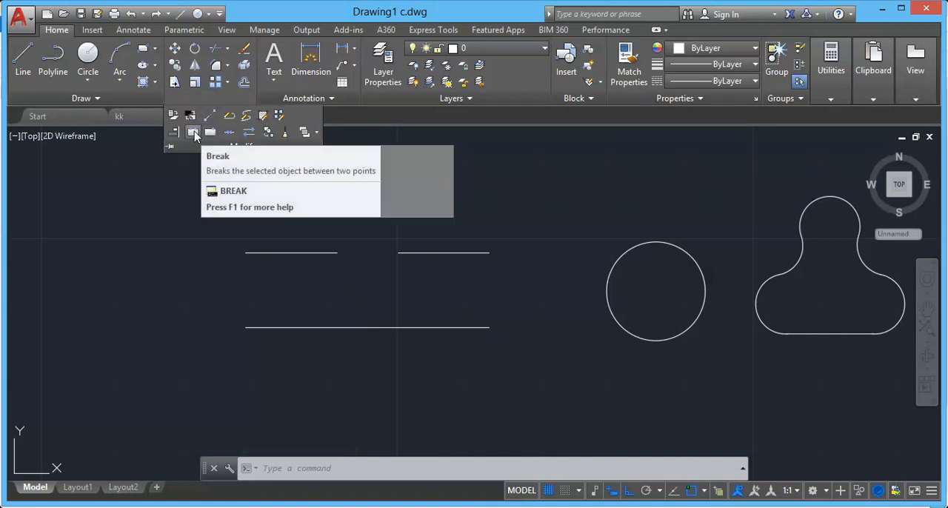
pyautogui.click(194, 131)
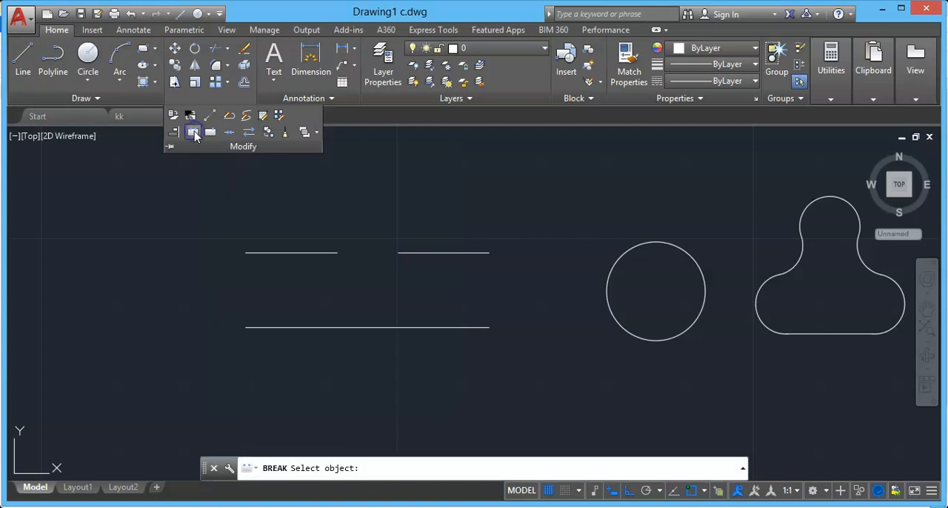
pyautogui.click(311, 326)
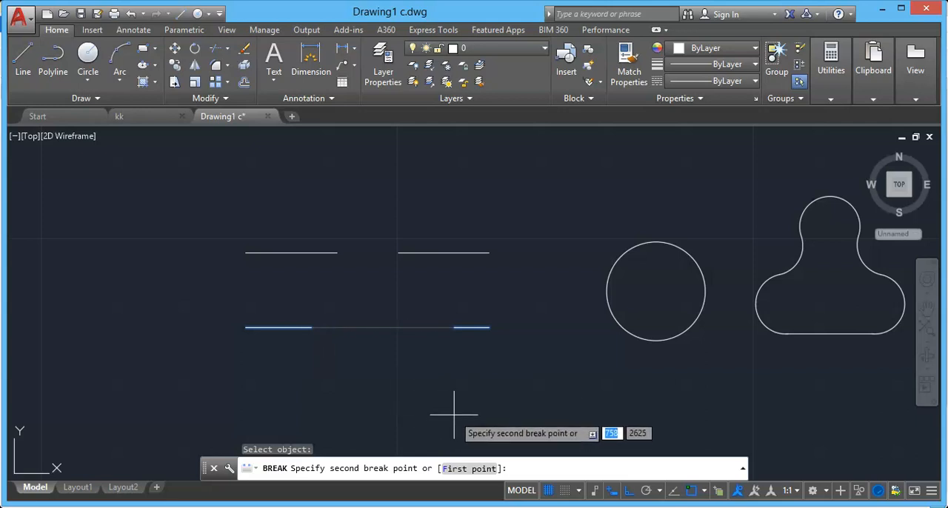
pyautogui.click(471, 469)
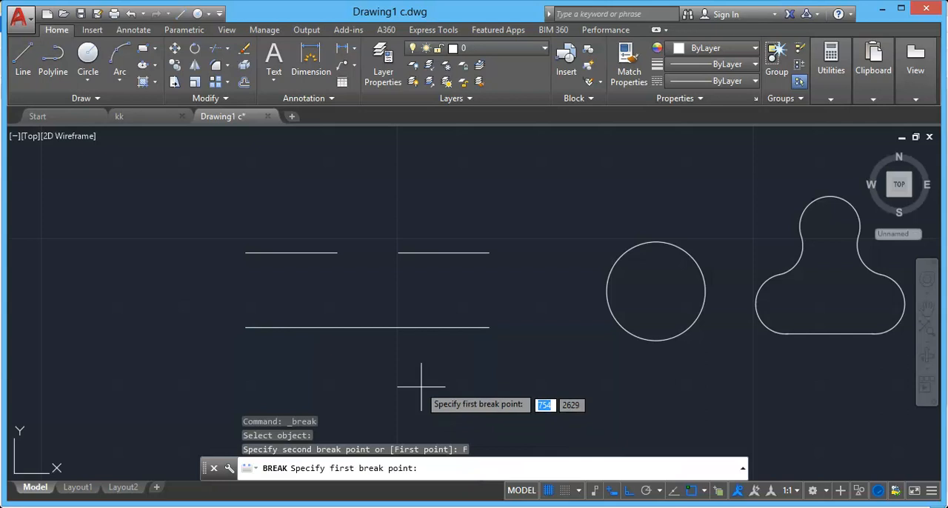
pyautogui.click(314, 327)
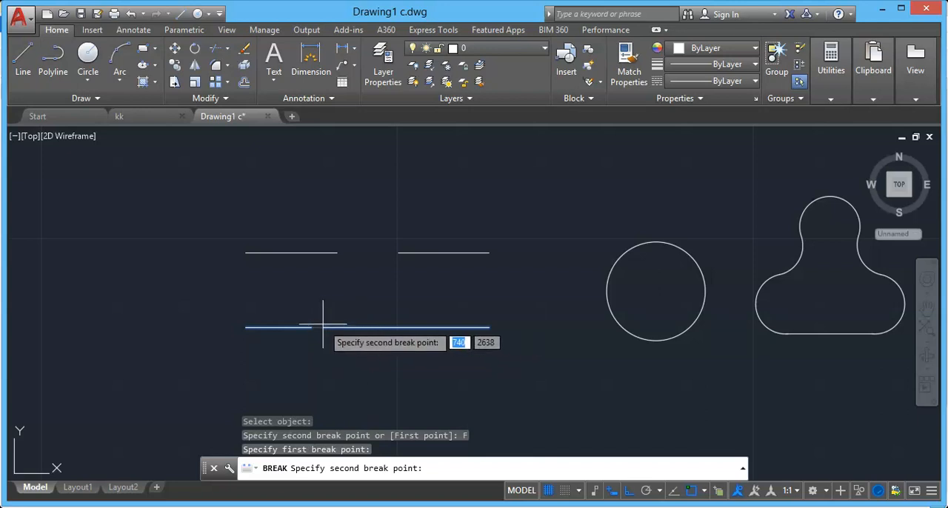
pyautogui.click(366, 327)
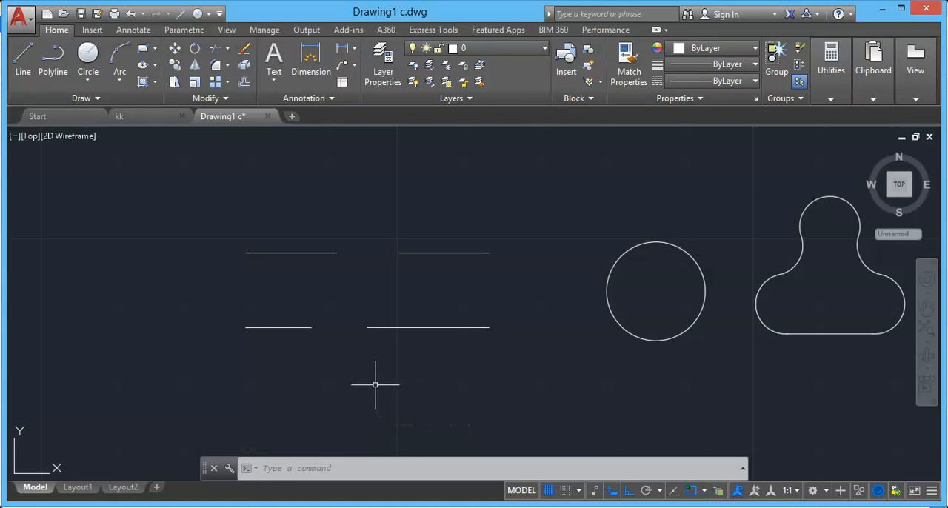
pyautogui.hotkey('ctrl', 'z')
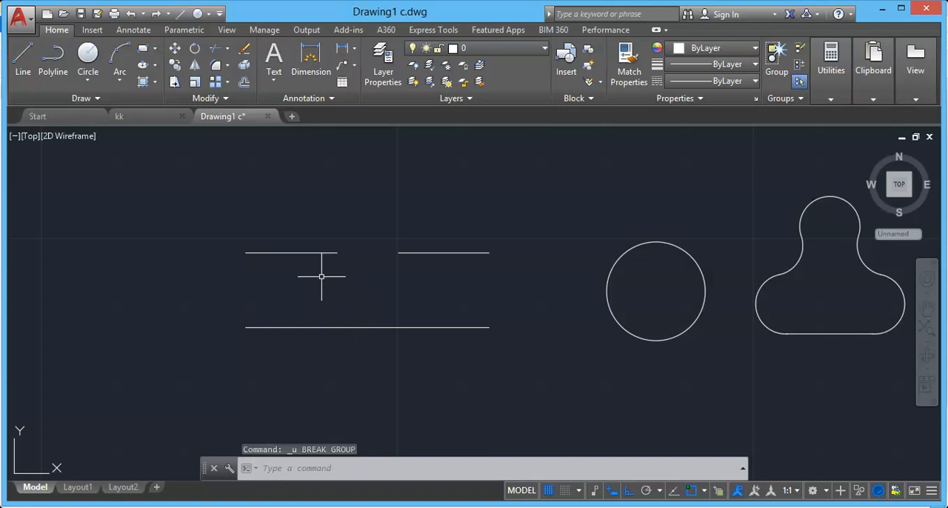
# Break a gap in the lower line roughly beneath the upper line's gap using the First point option, and undo the break.
pyautogui.click(227, 98)
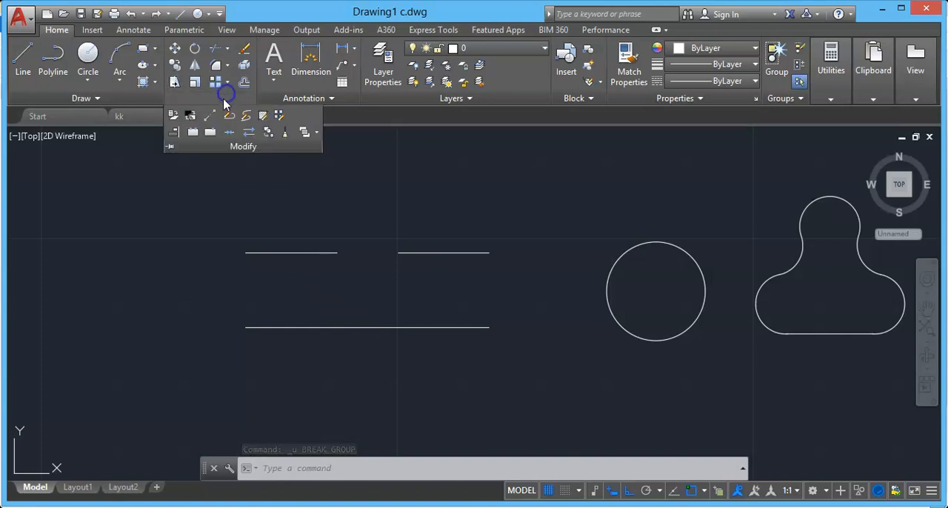
pyautogui.click(195, 136)
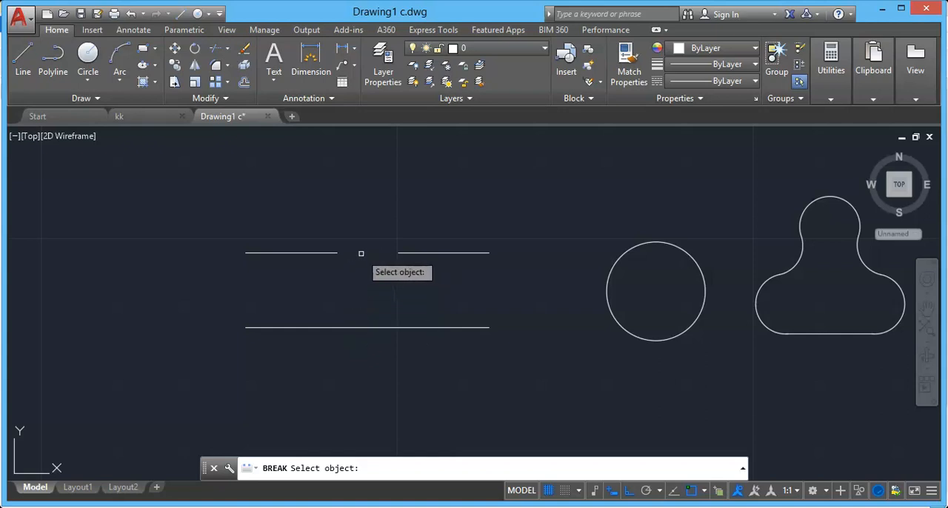
pyautogui.click(343, 326)
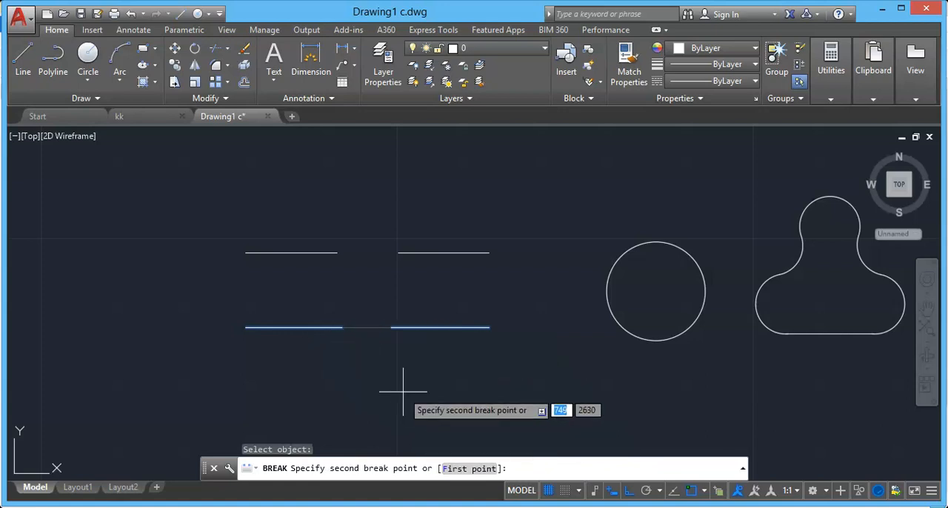
pyautogui.click(460, 469)
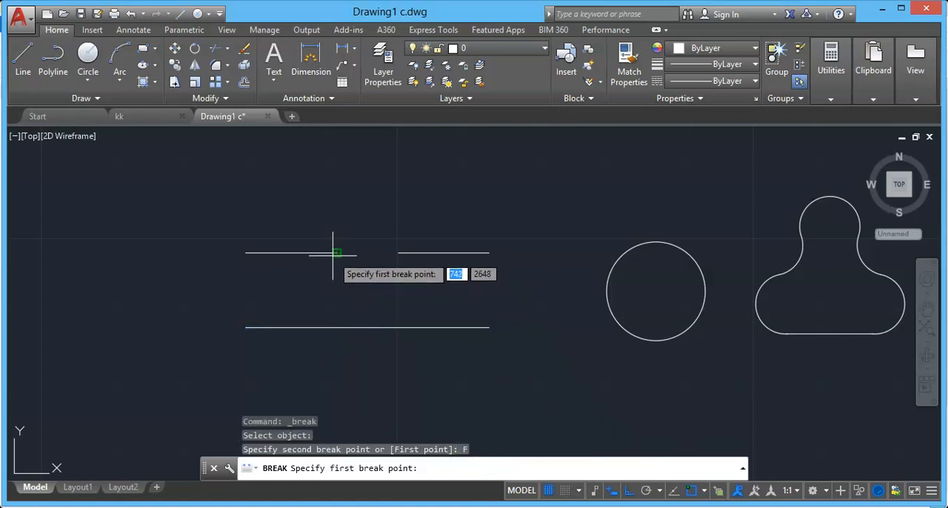
pyautogui.click(338, 327)
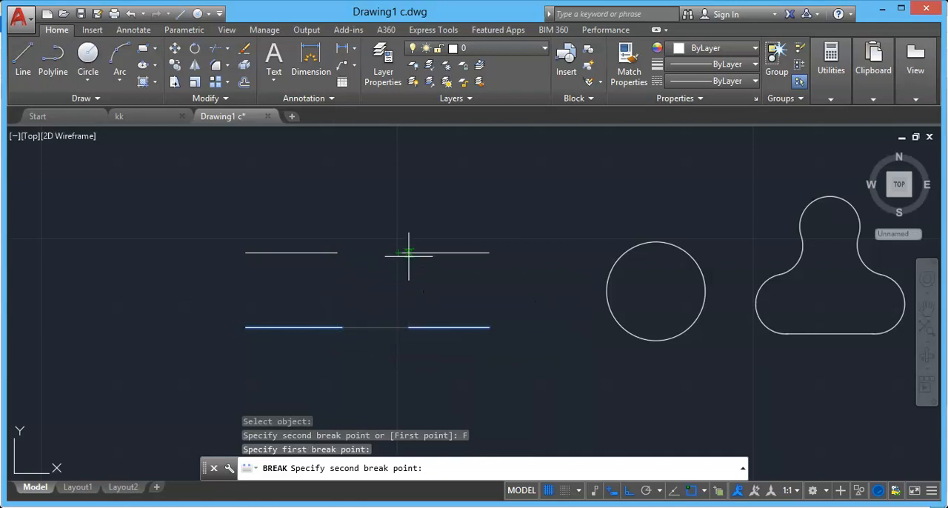
pyautogui.click(397, 326)
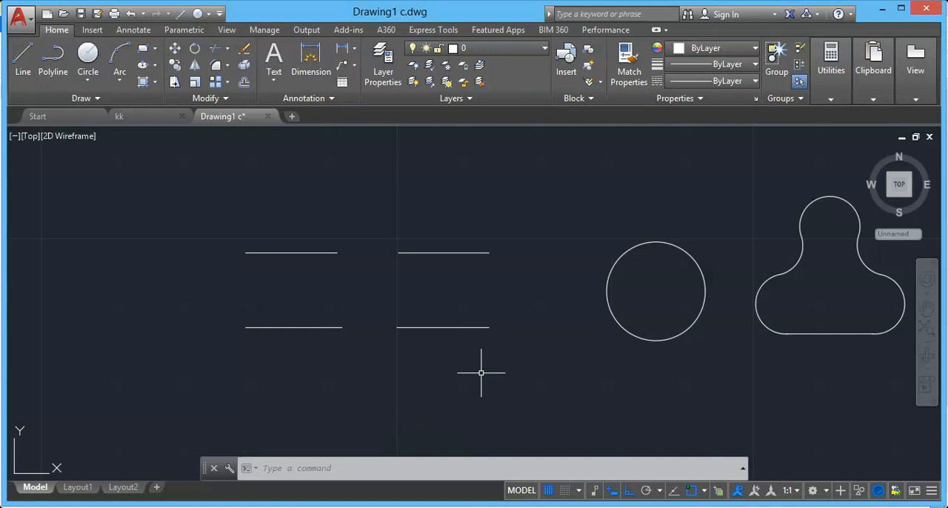
pyautogui.hotkey('ctrl', 'z')
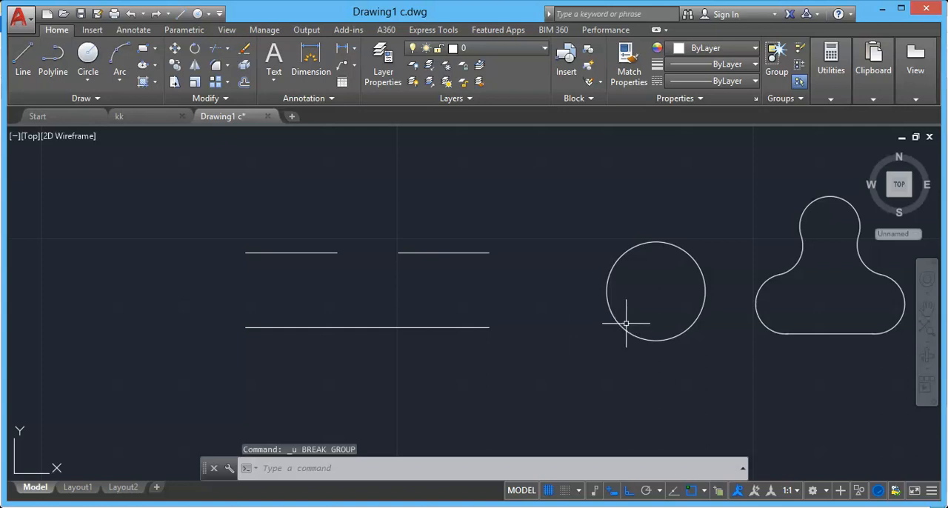
# Break the circle from its right quadrant to its top quadrant using the First point option, and undo the break.
pyautogui.click(209, 99)
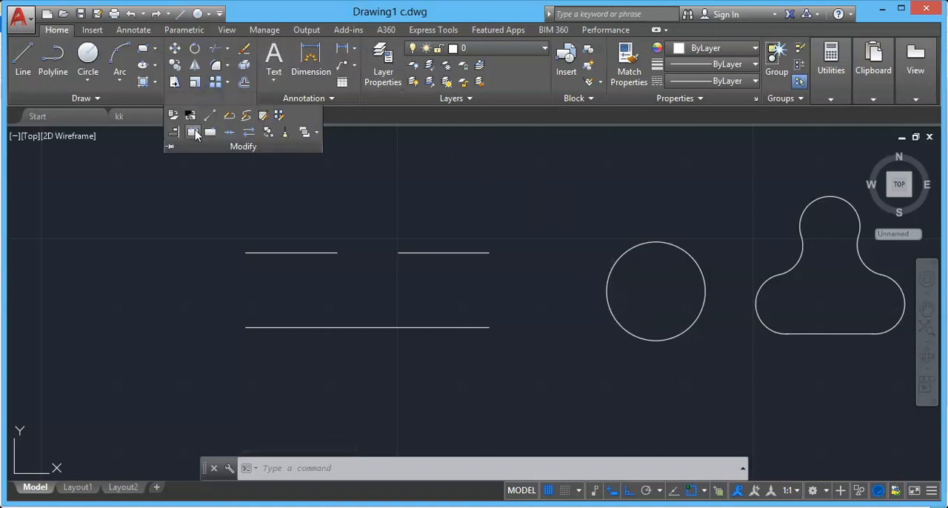
pyautogui.click(193, 132)
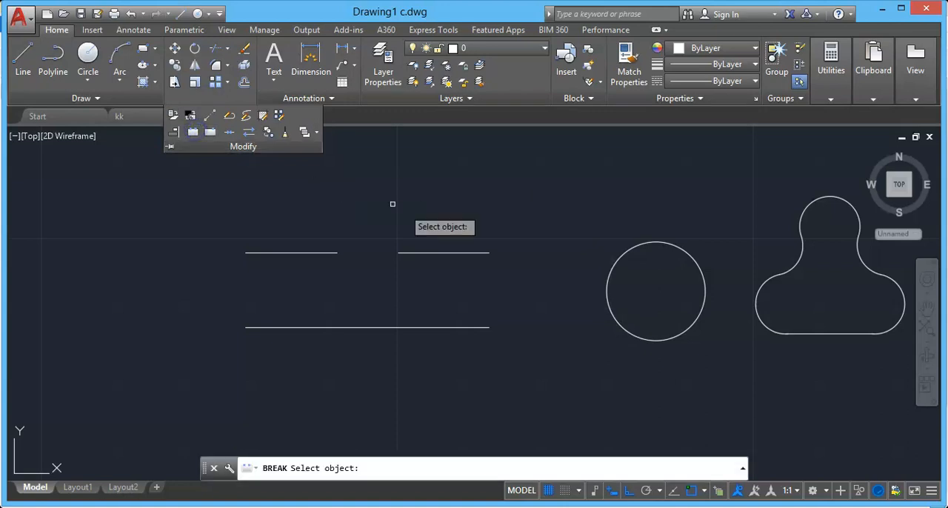
pyautogui.click(608, 306)
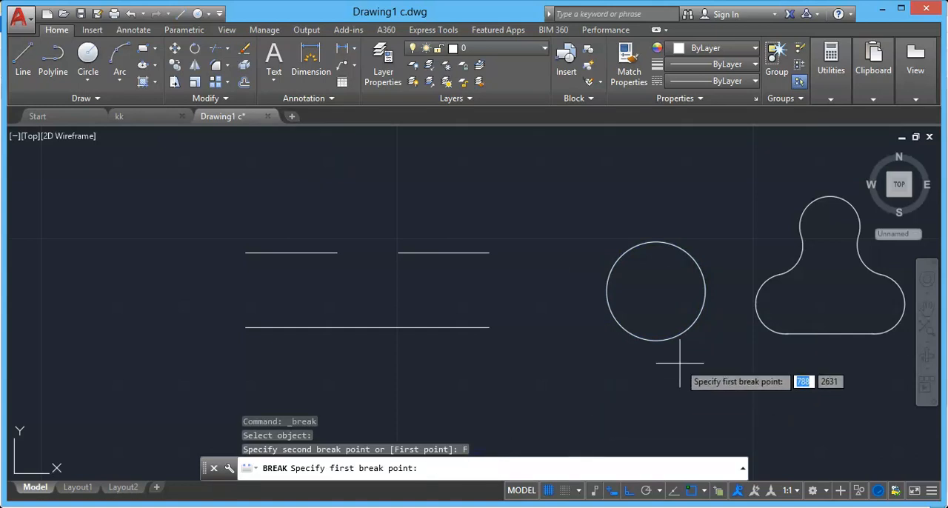
pyautogui.click(705, 291)
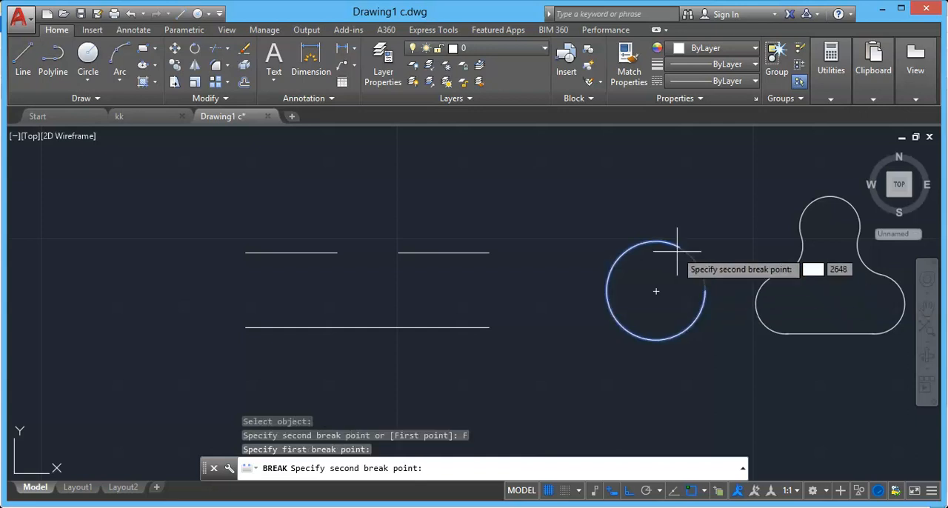
pyautogui.click(655, 241)
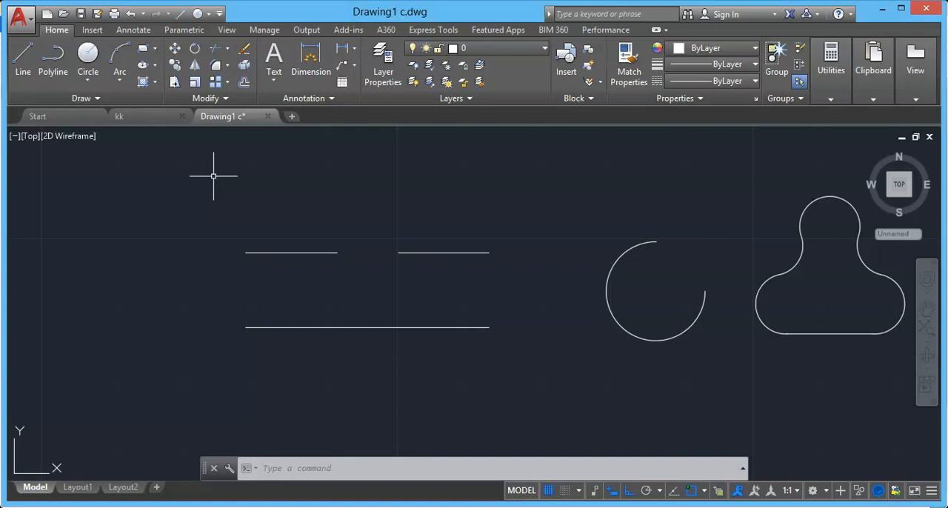
pyautogui.hotkey('ctrl', 'z')
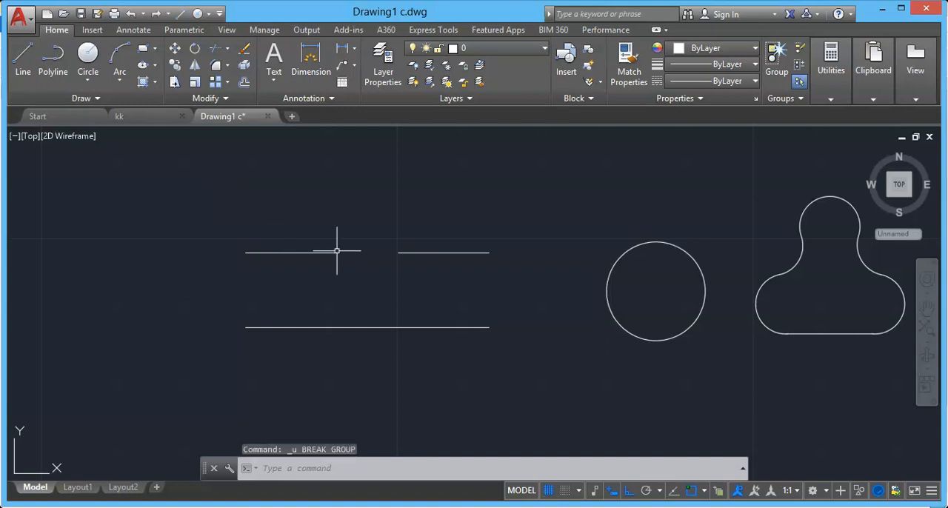
# Join the two upper collinear segments into one line, select the line to check it, and undo the join.
pyautogui.click(209, 99)
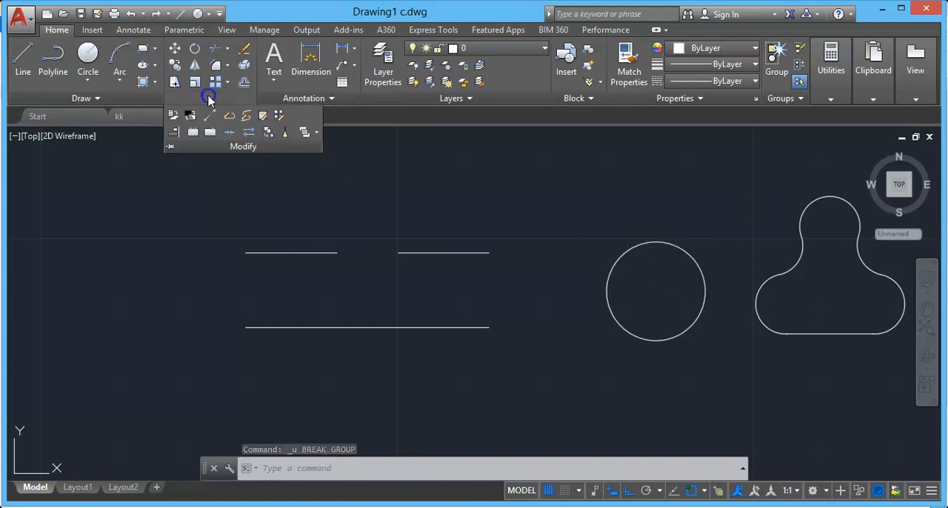
pyautogui.click(229, 133)
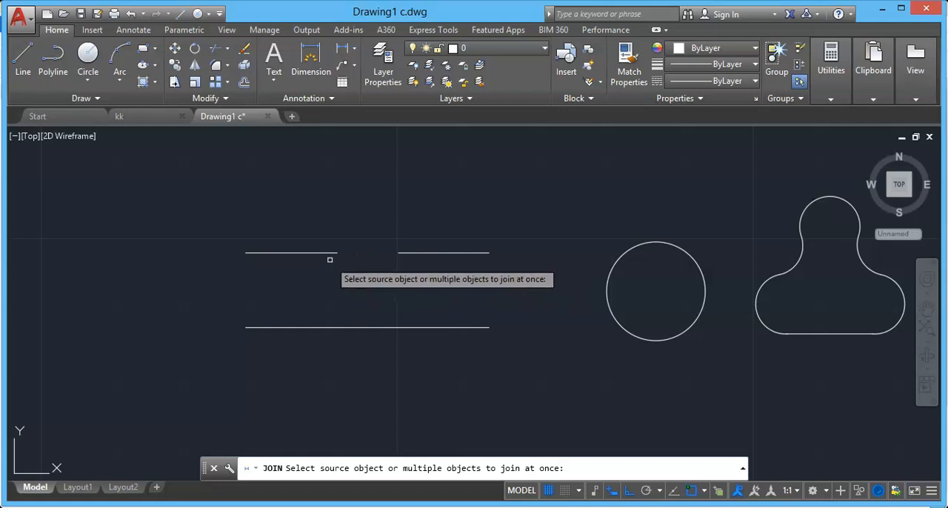
pyautogui.click(327, 253)
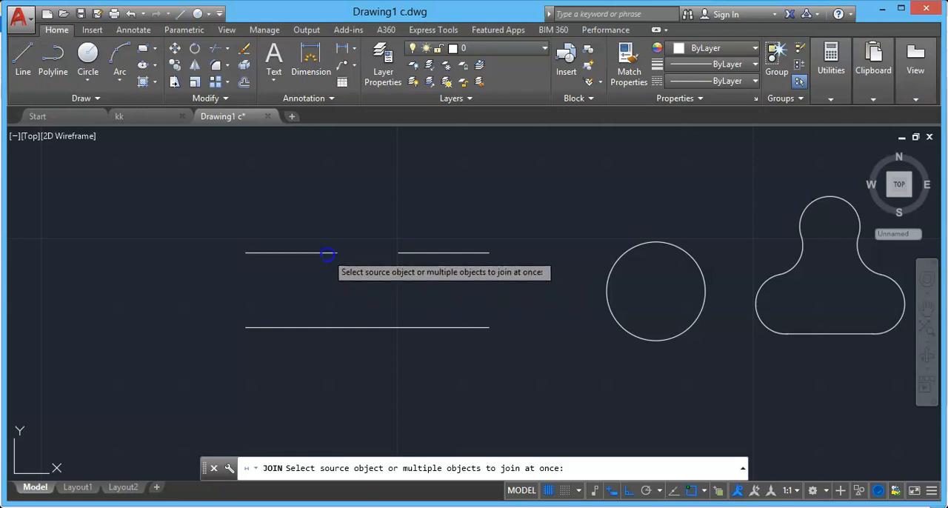
pyautogui.click(402, 252)
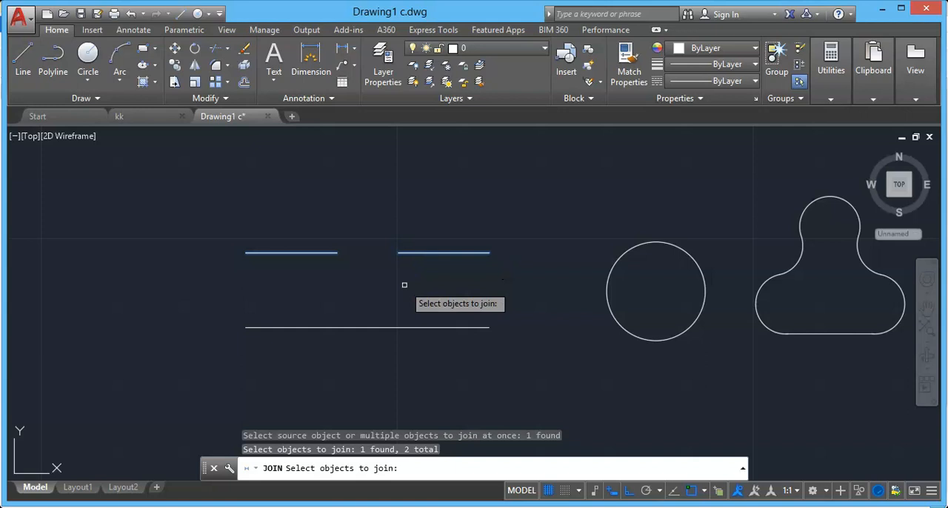
pyautogui.press('Return')
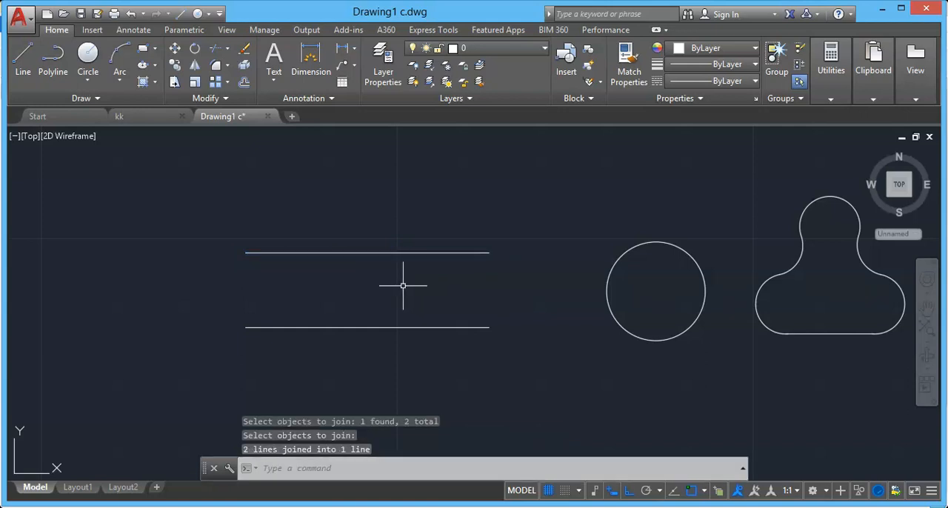
pyautogui.click(359, 253)
pyautogui.press('Escape')
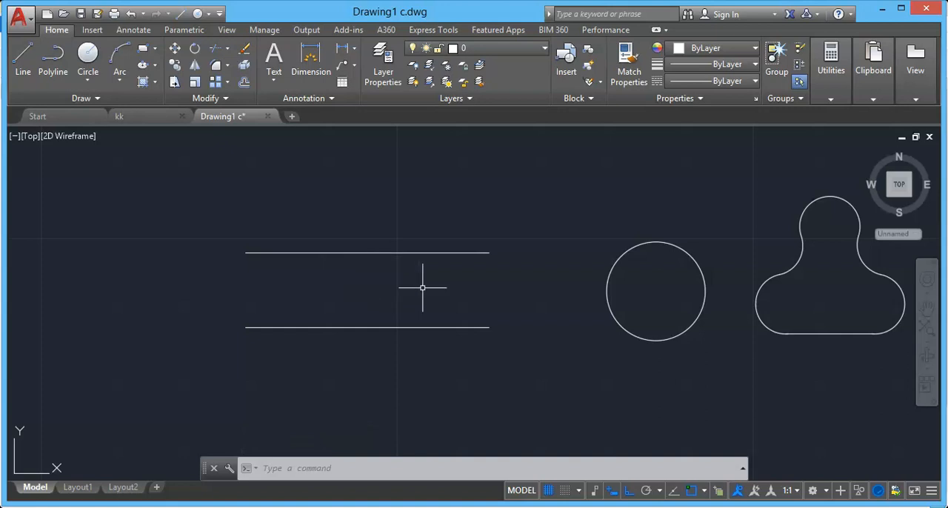
pyautogui.hotkey('ctrl', 'z')
# Move the upper line's right segment straight up by about 4 units using its midpoint grip, and clear the selection.
pyautogui.click(433, 252)
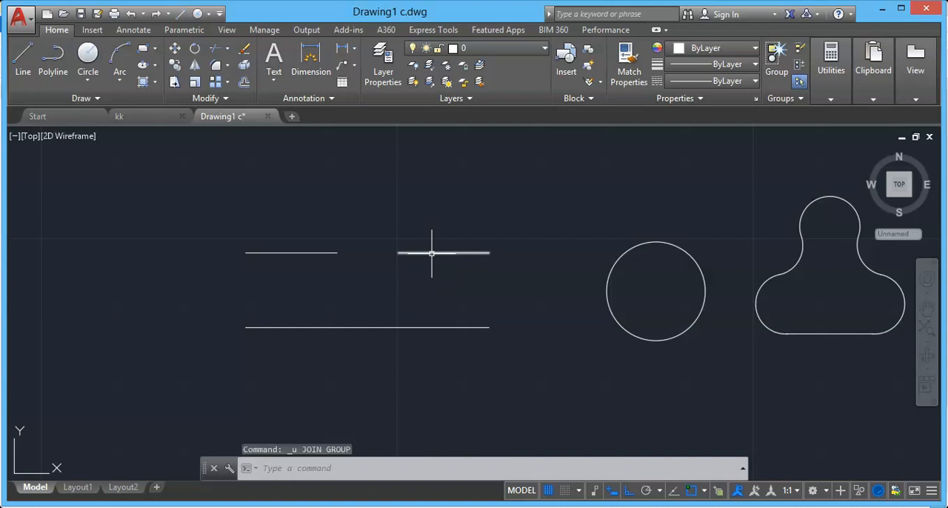
pyautogui.click(443, 253)
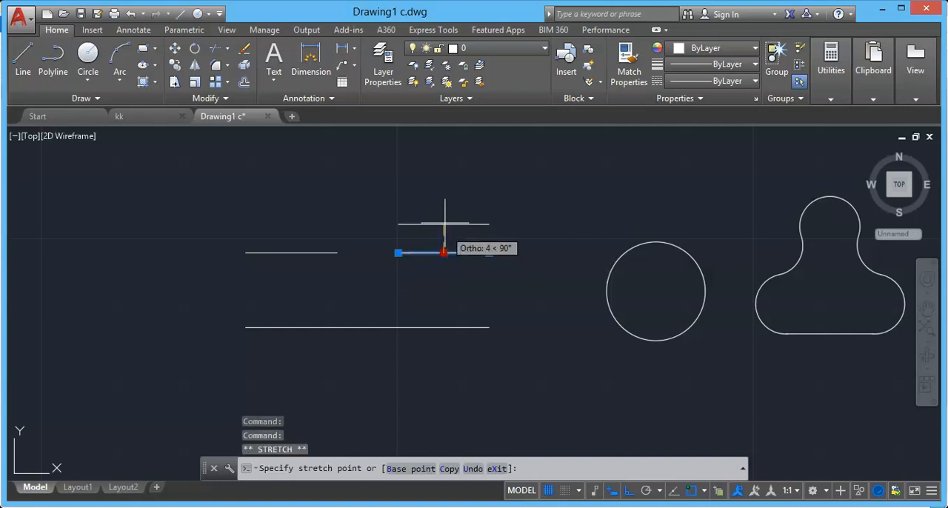
pyautogui.click(444, 222)
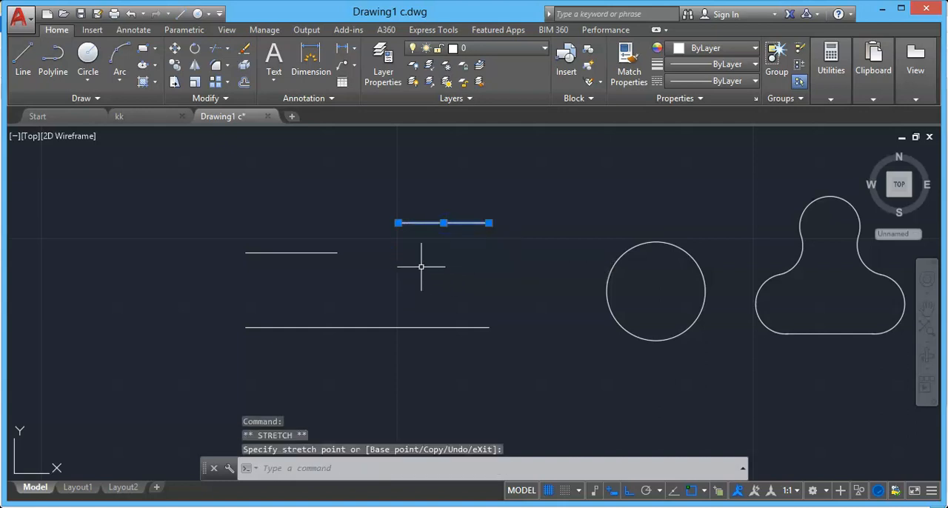
pyautogui.press('Escape')
# Try to join the upper-left segment and the raised right segment with the Join command.
pyautogui.click(236, 99)
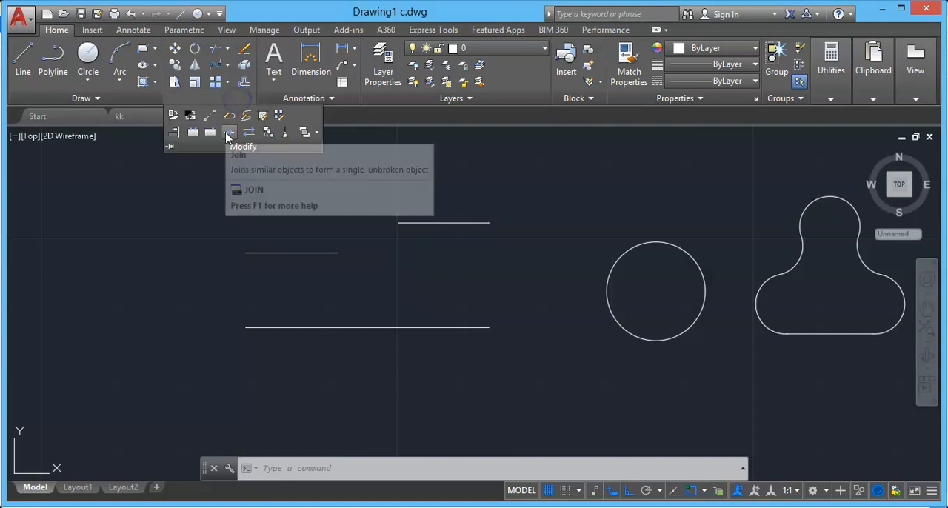
pyautogui.click(229, 117)
pyautogui.click(331, 252)
pyautogui.click(394, 223)
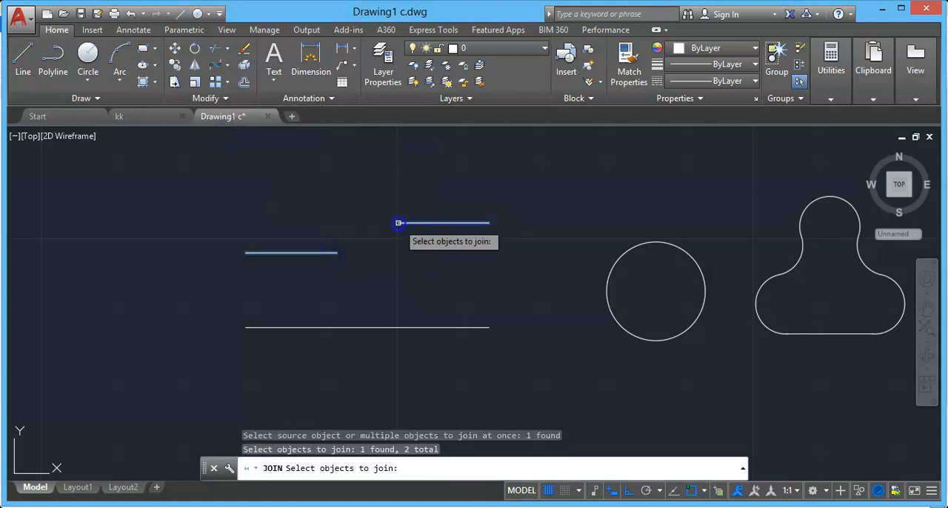
pyautogui.press('Return')
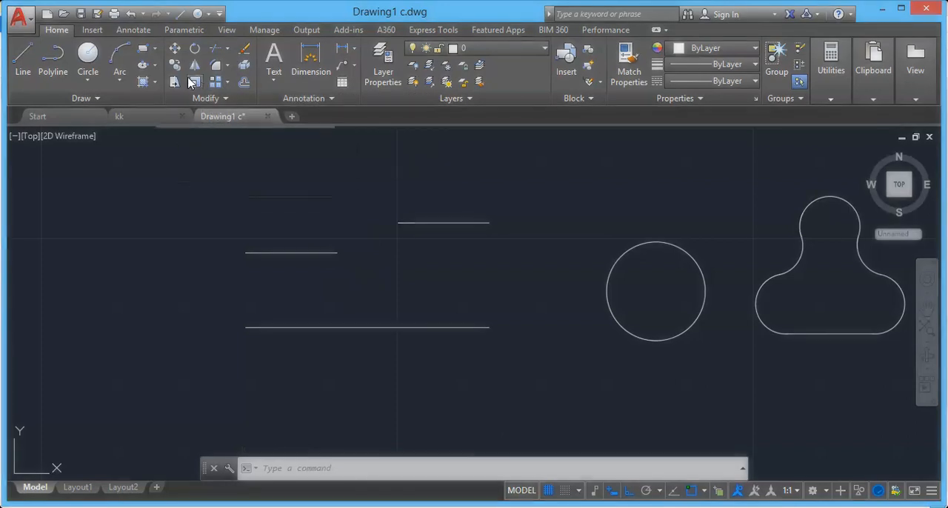
# Blend the facing ends of the two offset segments with a tangent curve, and undo both the blend and the right segment's move.
pyautogui.click(228, 74)
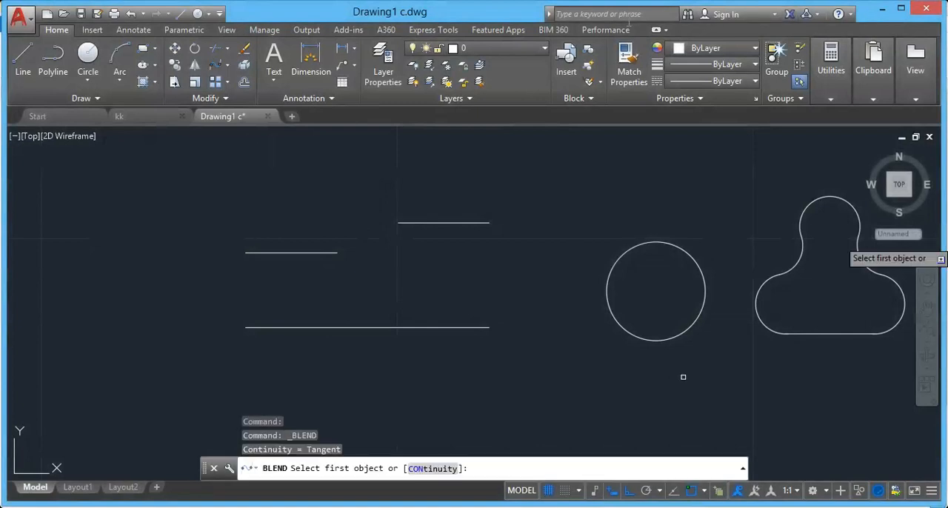
pyautogui.click(333, 252)
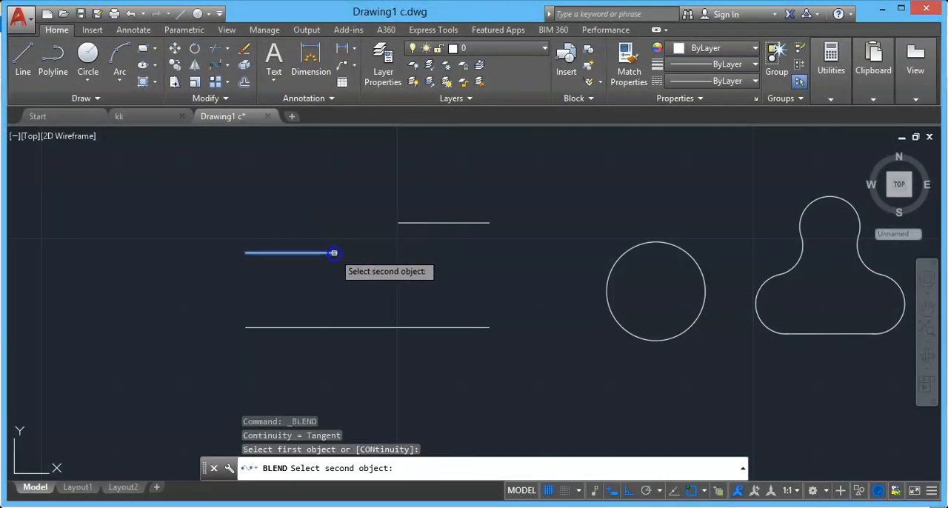
pyautogui.click(405, 223)
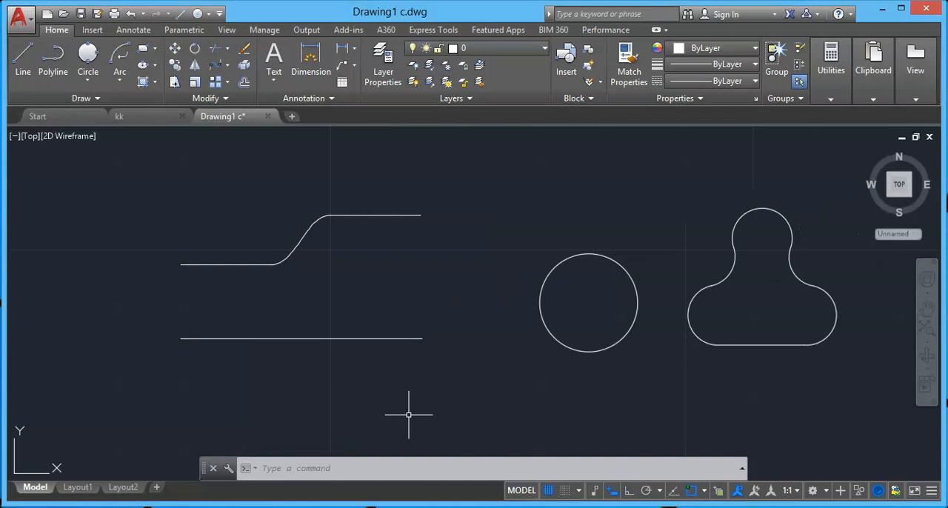
pyautogui.hotkey('ctrl', 'z')
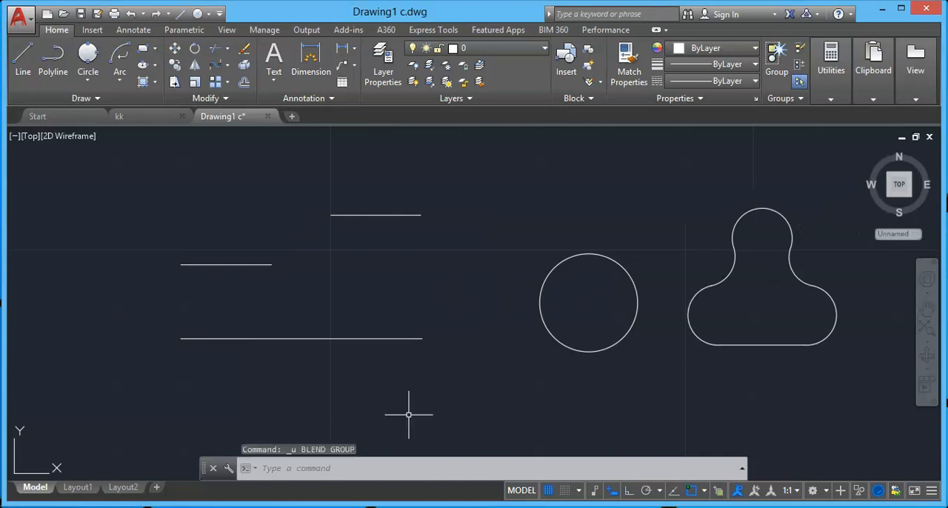
pyautogui.hotkey('ctrl', 'z')
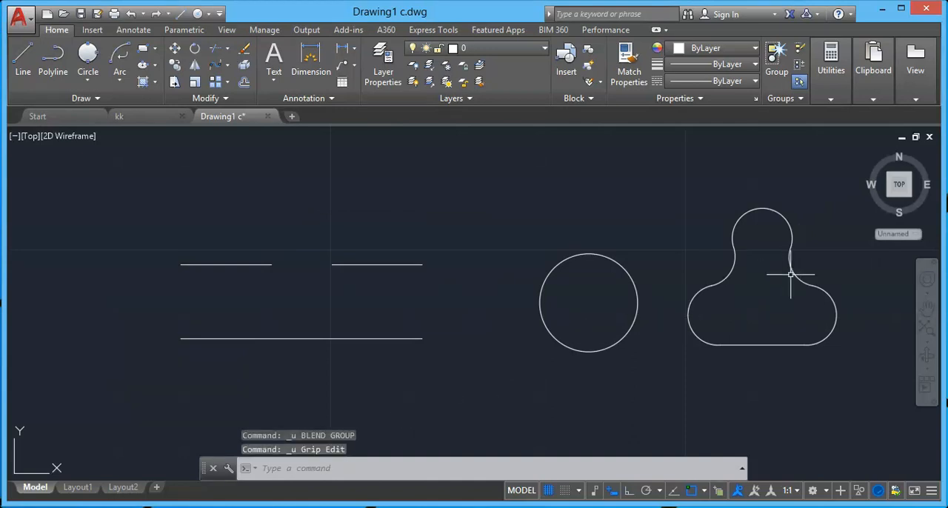
# Select the bottom line and the right, top and left arcs of the closed outline to examine its separate pieces, and clear the selection.
pyautogui.click(773, 344)
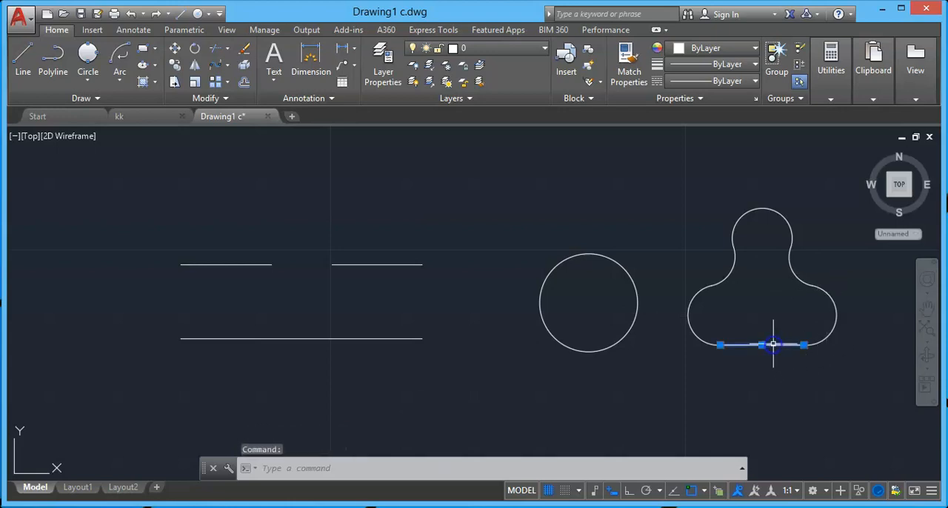
pyautogui.click(835, 313)
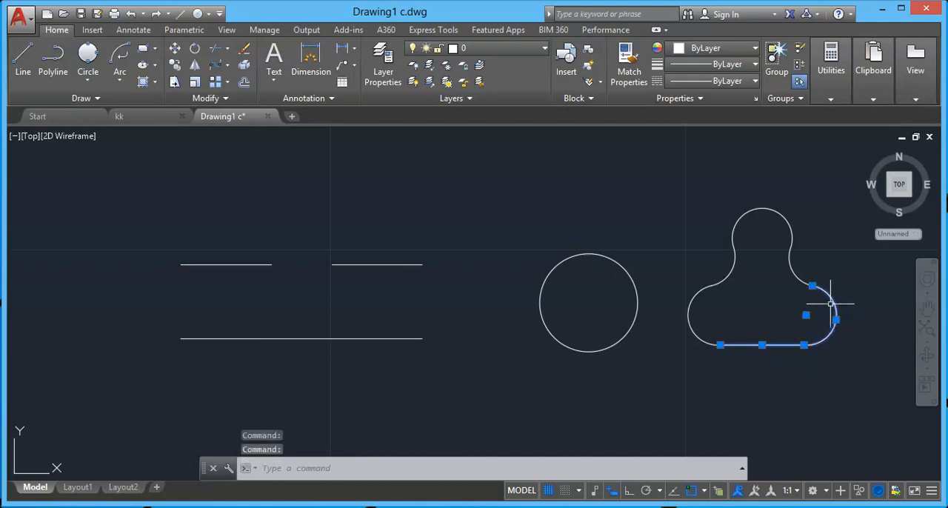
pyautogui.click(780, 215)
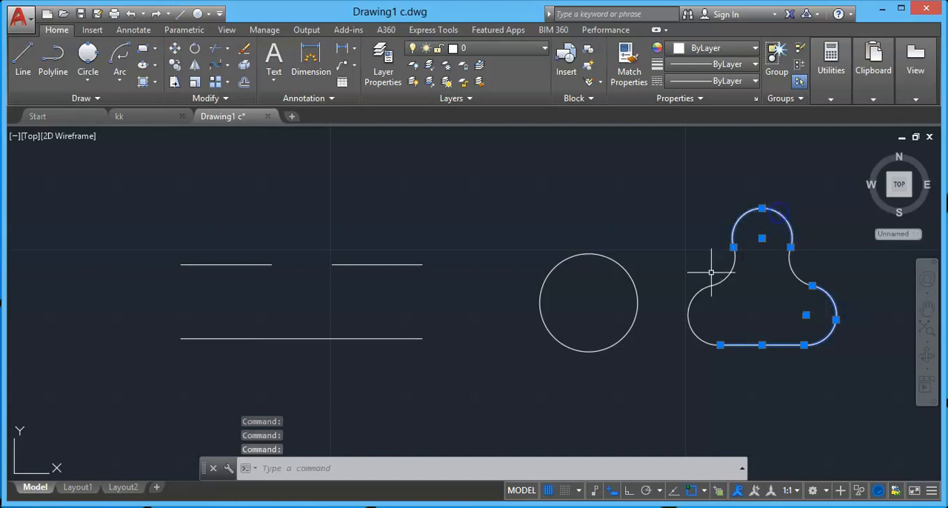
pyautogui.click(696, 298)
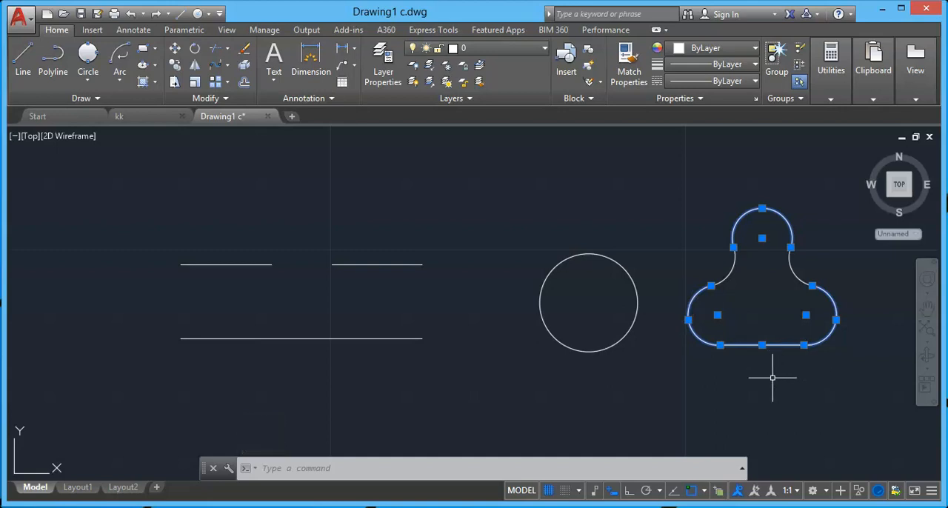
pyautogui.press('Escape')
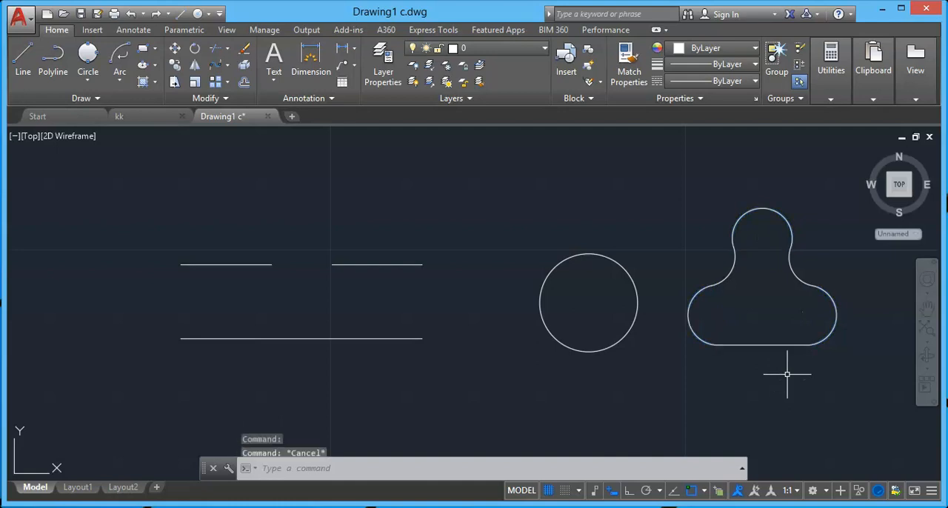
# Join all lines and arcs of the closed outline into one polyline using a crossing window, and select the outline to check it.
pyautogui.click(213, 99)
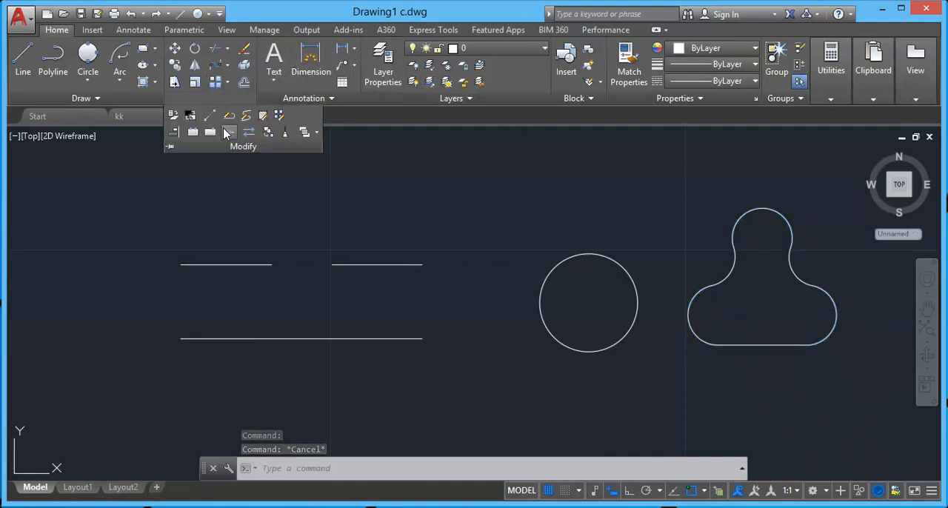
pyautogui.click(224, 129)
pyautogui.click(828, 194)
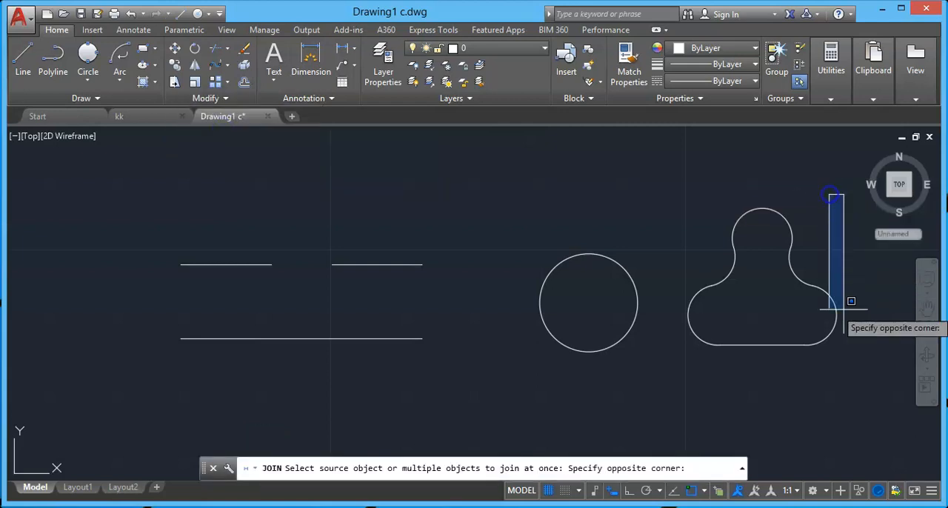
pyautogui.click(687, 372)
pyautogui.press('Return')
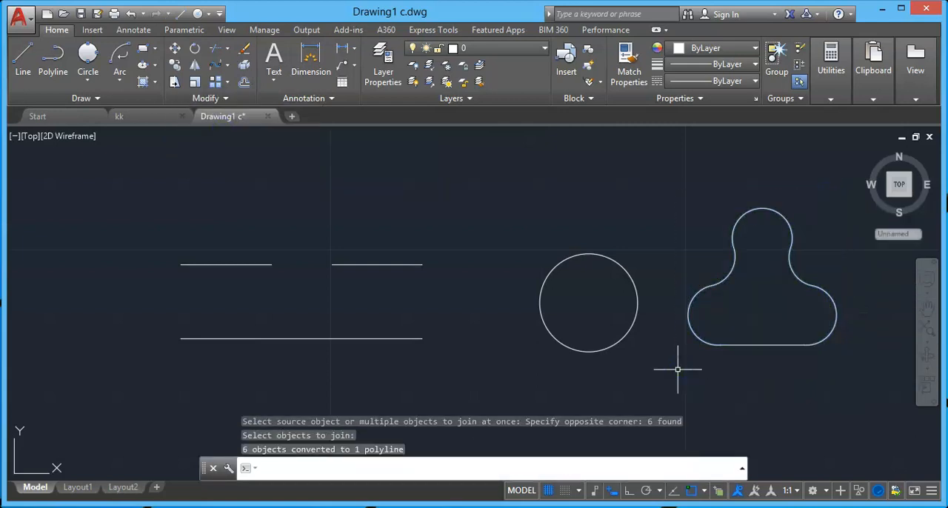
pyautogui.click(687, 327)
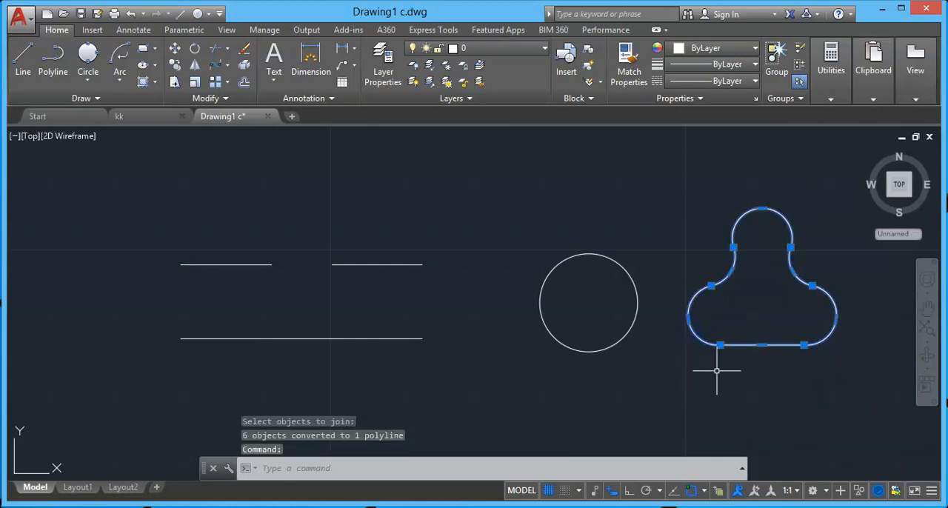
pyautogui.moveTo(720, 345)
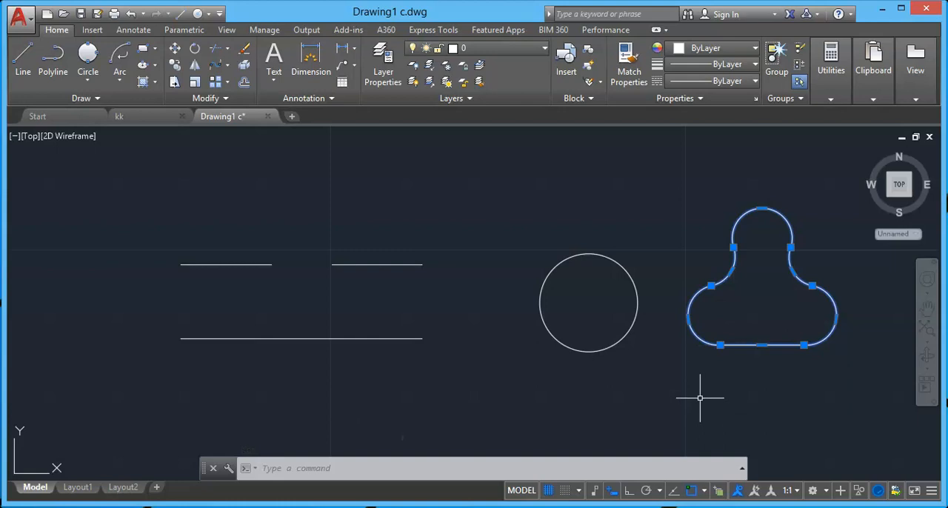
pyautogui.press('Escape')
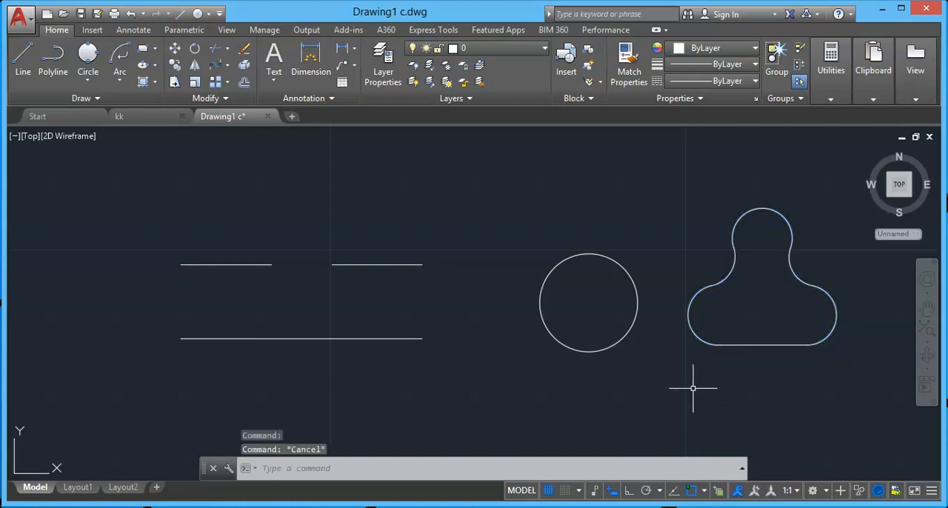